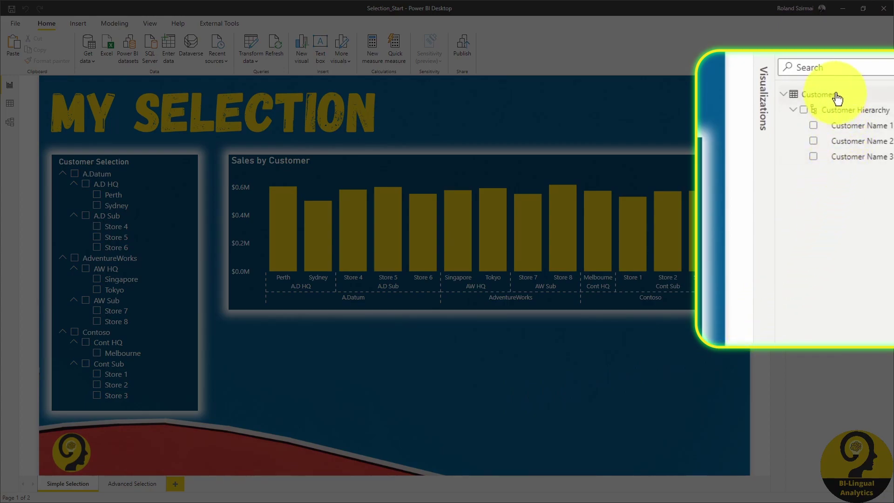
Step: Create the Customers measure Selected Customer Name 1 = SELECTEDVALUE(Customers[Customer Name 1])
right_click(836, 97)
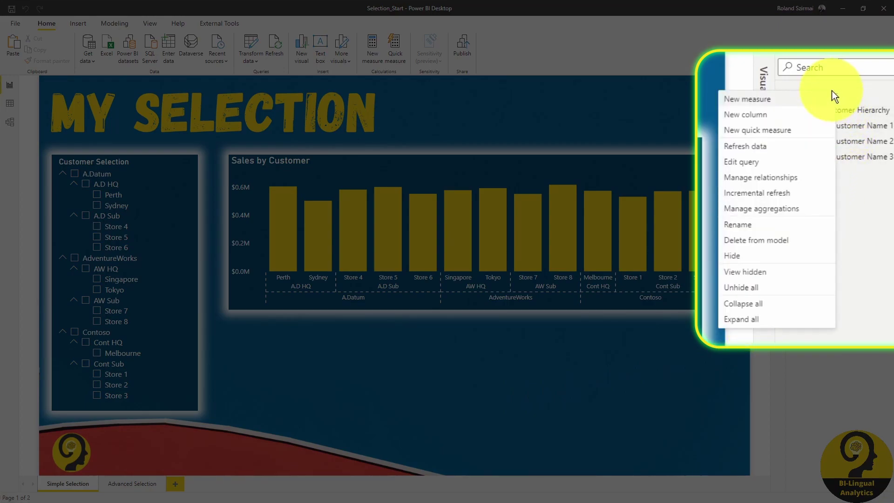
click(797, 100)
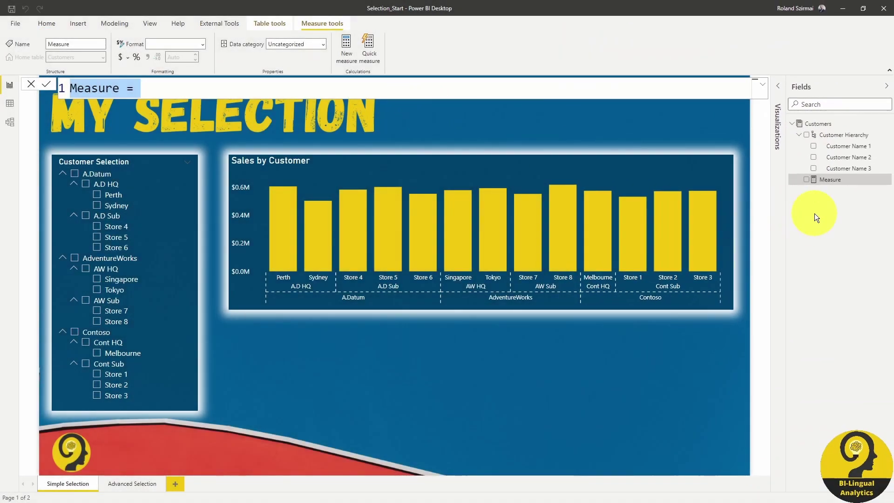
text(Selected Customer Name 1)
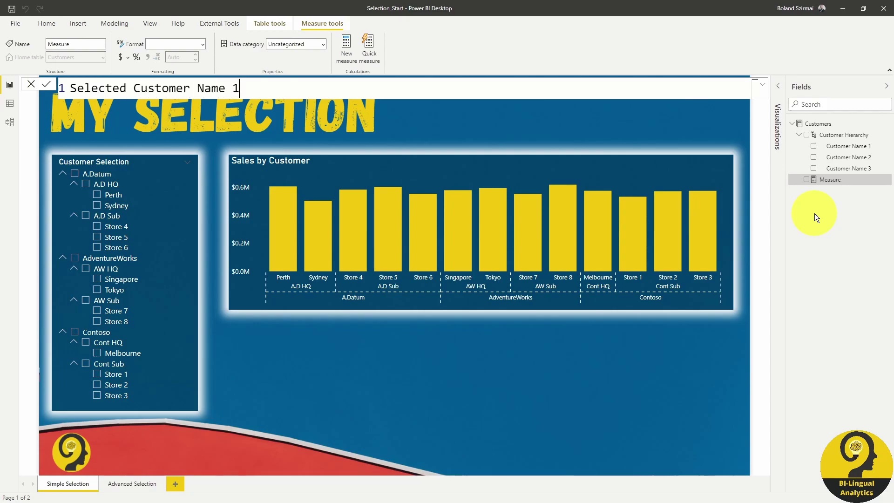
text( =)
key(shift+Return)
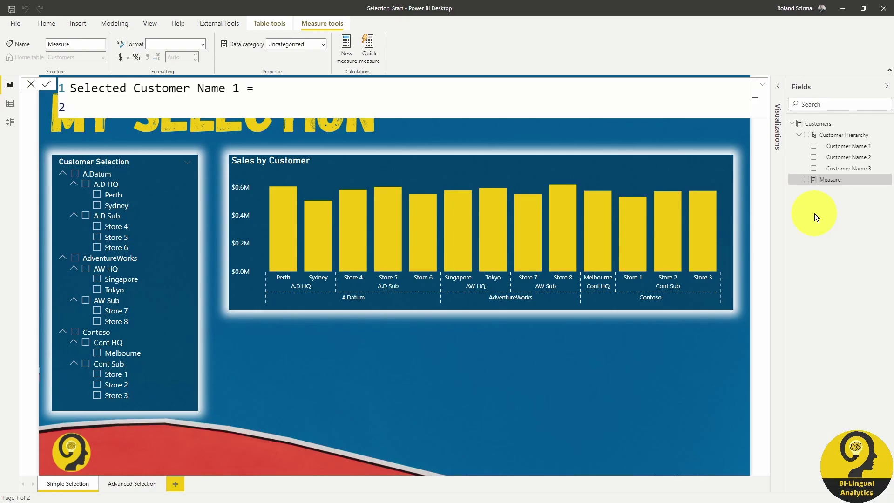
text(selectedv)
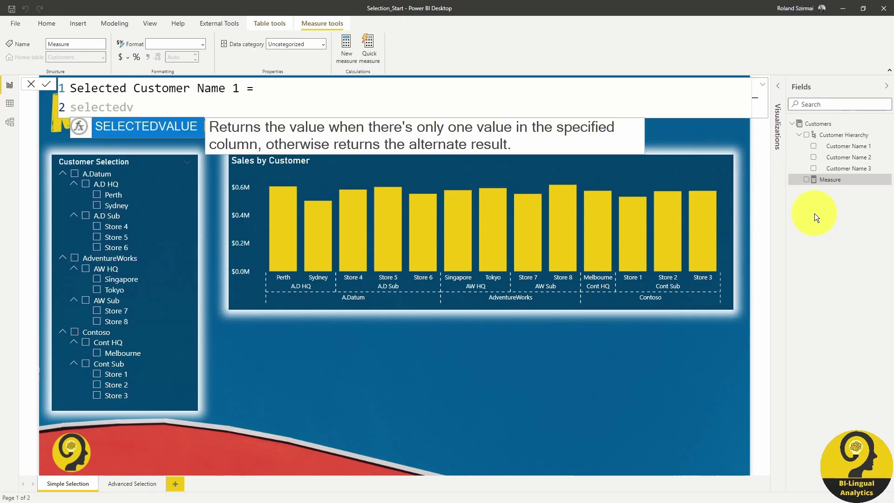
key(Tab)
key(shift+Return)
text(Customers[Customer Name 1])
key(shift+Return)
text())
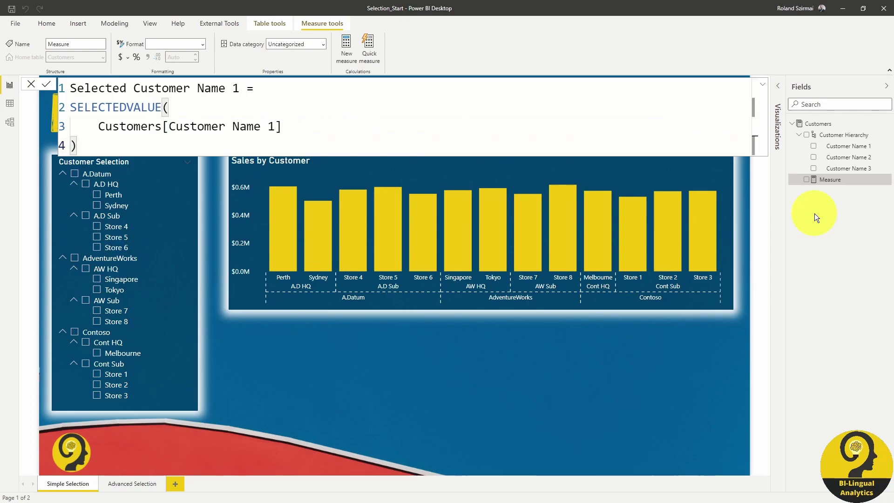
key(Return)
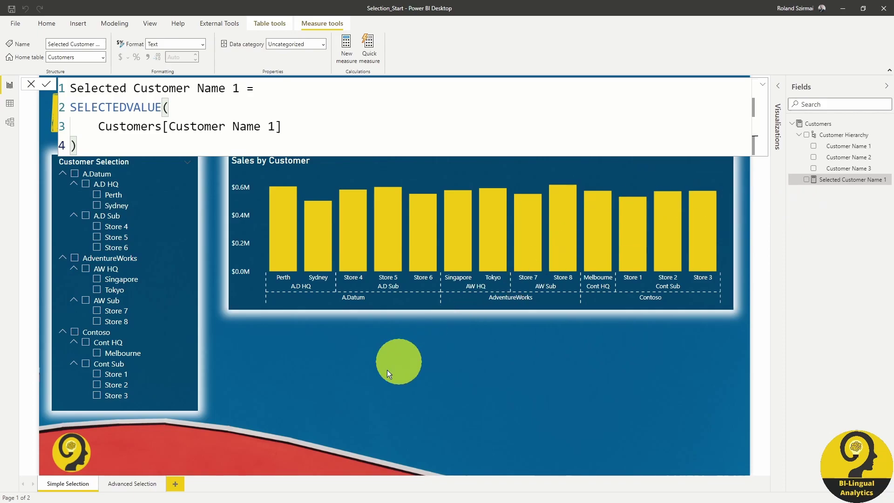
Step: Add a small card under the sales chart displaying Selected Customer Name 1
click(387, 370)
click(778, 125)
click(765, 127)
drag(686, 301, 348, 306)
click(778, 86)
click(806, 181)
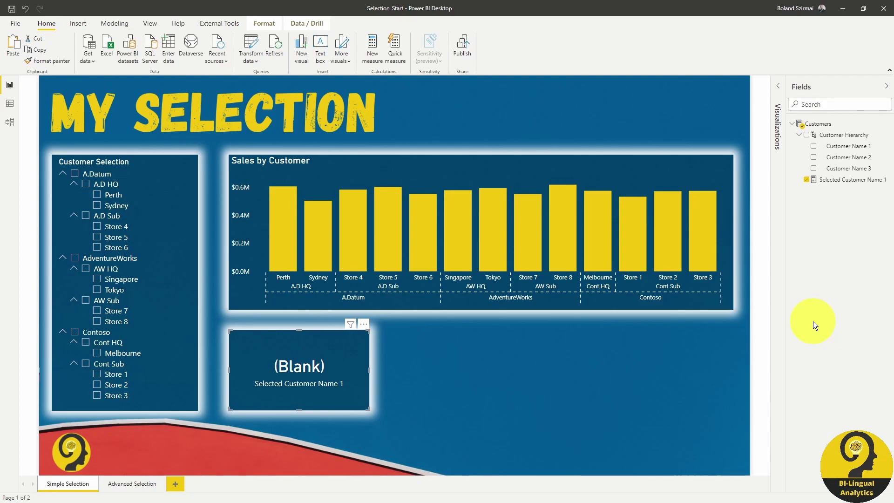
Step: Create Selected Customer Name 2 from the copied DAX, referencing Customers[Customer Name 2]
click(852, 179)
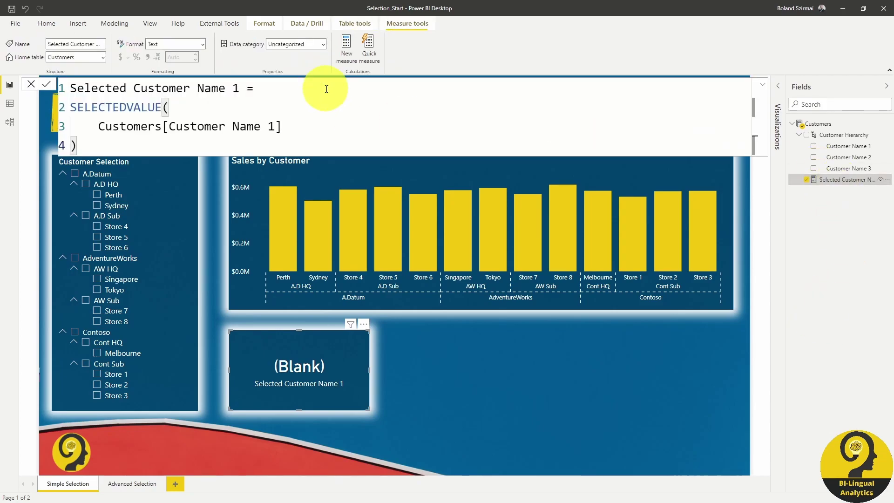
key(ctrl+a)
key(ctrl+c)
right_click(831, 127)
click(766, 130)
key(ctrl+v)
double_click(236, 88)
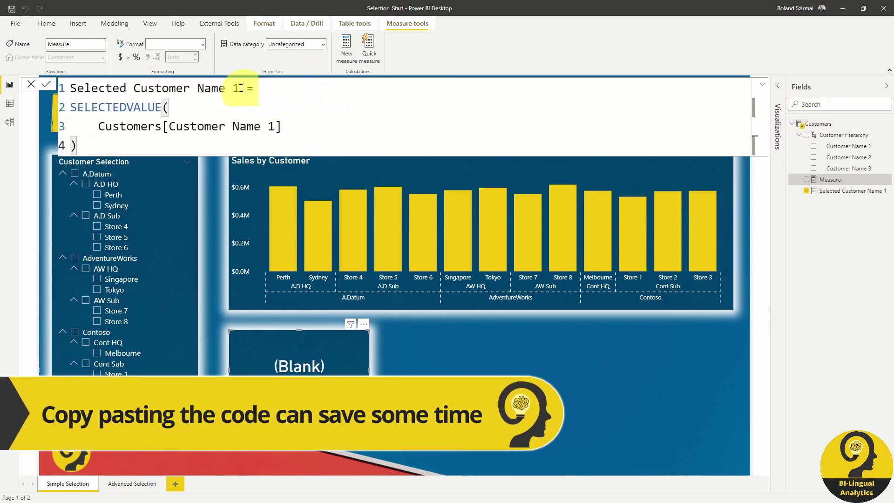
text(2)
click(274, 127)
key(BackSpace)
text(2)
key(Return)
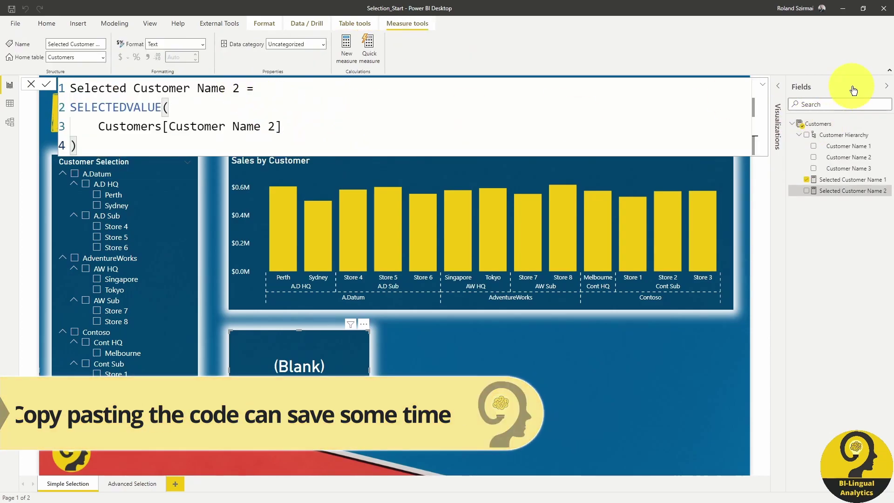
Step: Create Selected Customer Name 3 from the same DAX, referencing Customers[Customer Name 3]
right_click(833, 124)
click(801, 128)
click(800, 135)
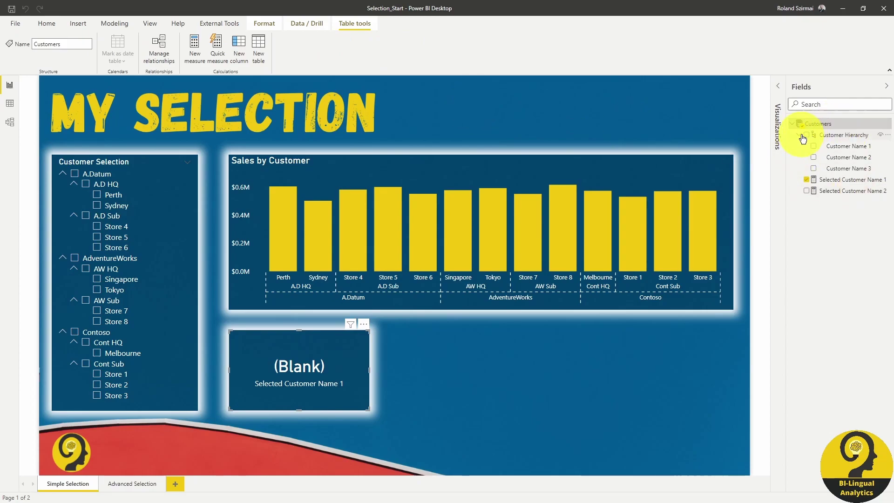
right_click(815, 123)
click(801, 130)
key(ctrl+v)
double_click(236, 88)
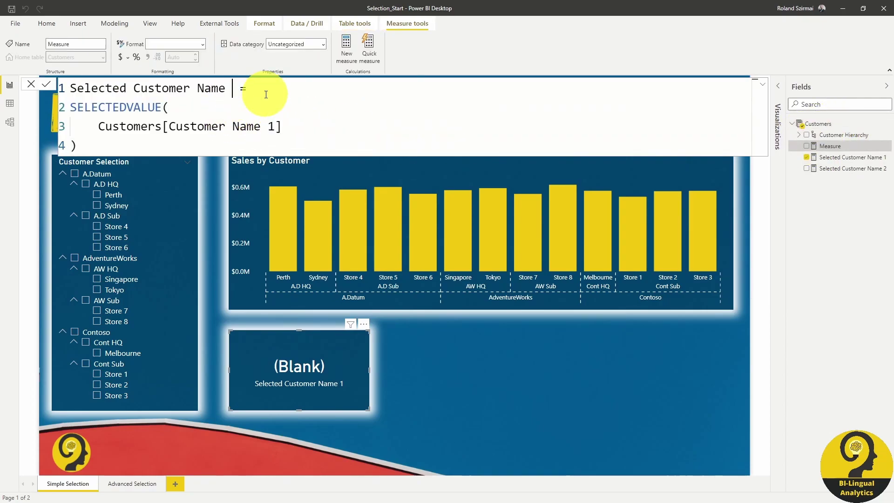
text(3)
click(274, 126)
key(BackSpace)
text(3)
key(Return)
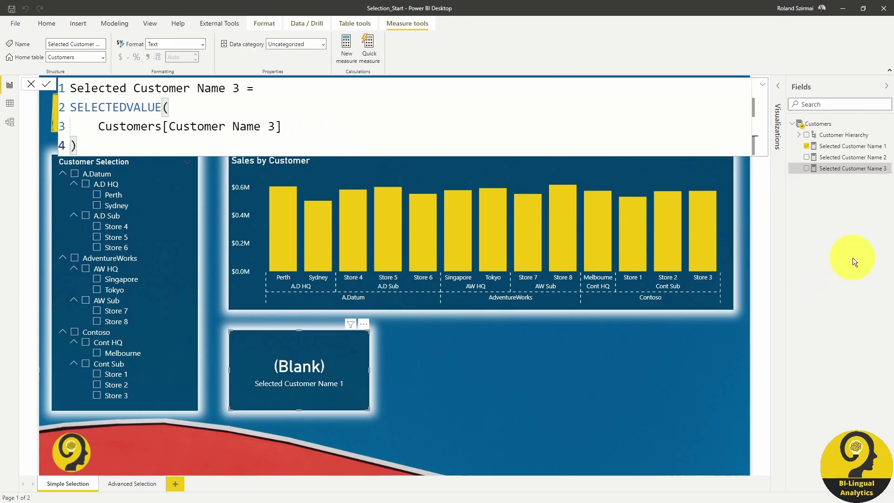
Step: Duplicate the card twice and distribute the three cards horizontally
click(326, 351)
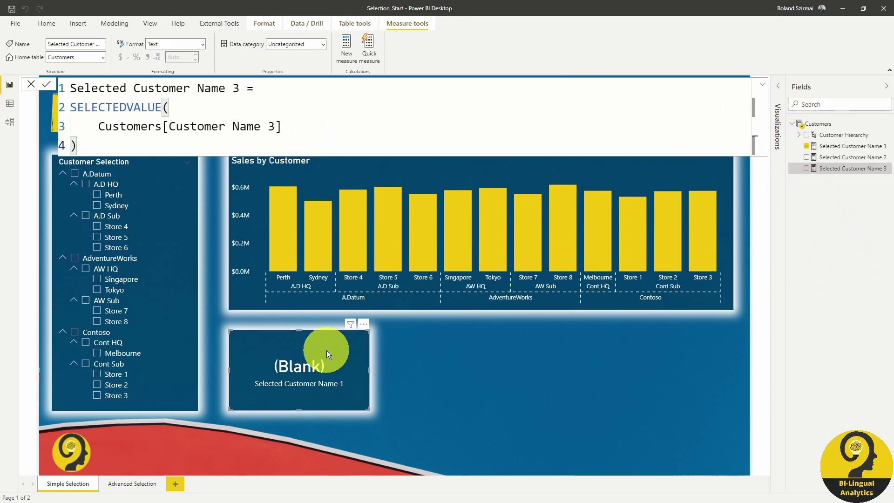
key(ctrl+c)
key(ctrl+v)
drag(317, 373, 677, 373)
key(ctrl+v)
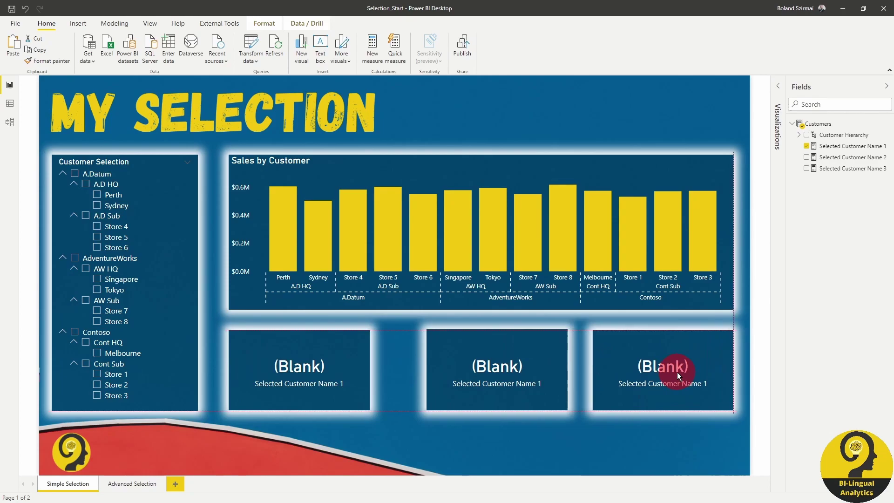
click(335, 378)
click(264, 23)
click(220, 42)
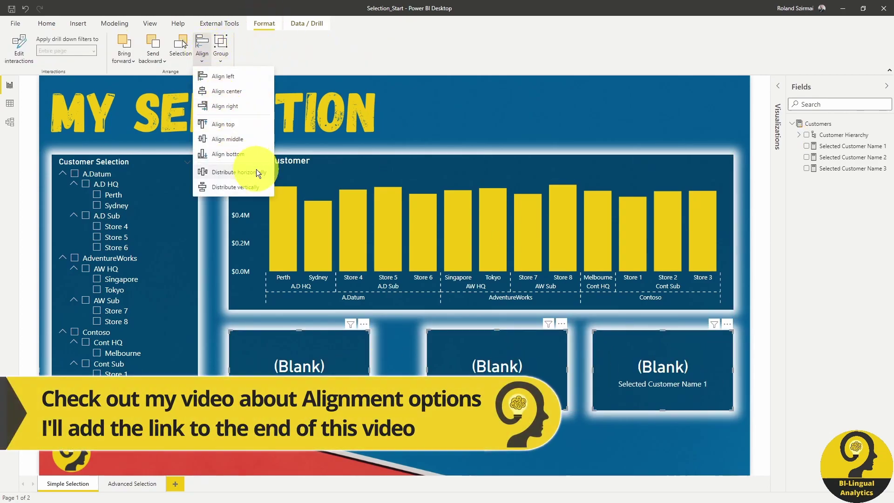
click(256, 171)
Step: Switch the middle card to Selected Customer Name 2 and the third to Name 3
click(512, 384)
click(777, 86)
click(806, 145)
click(806, 157)
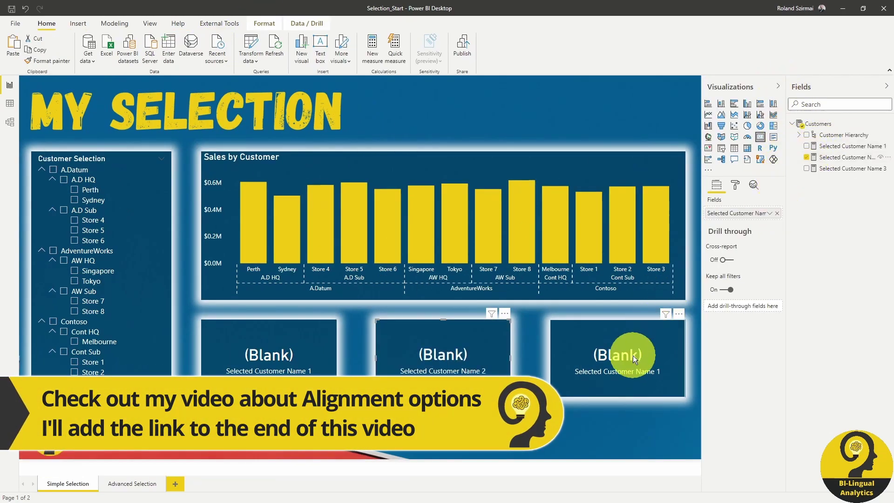
click(623, 351)
click(807, 146)
click(807, 168)
click(778, 86)
click(647, 104)
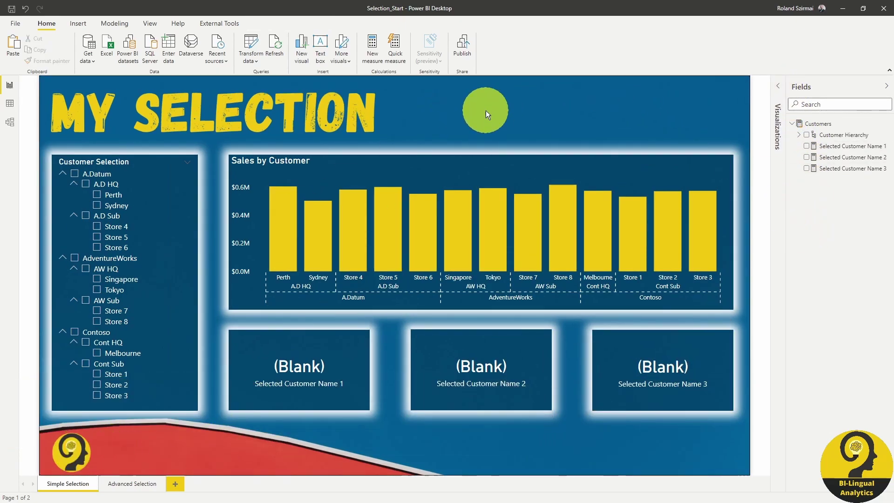
Step: Try slicer filters AdventureWorks, AW HQ and Tokyo, clearing each in turn
click(73, 259)
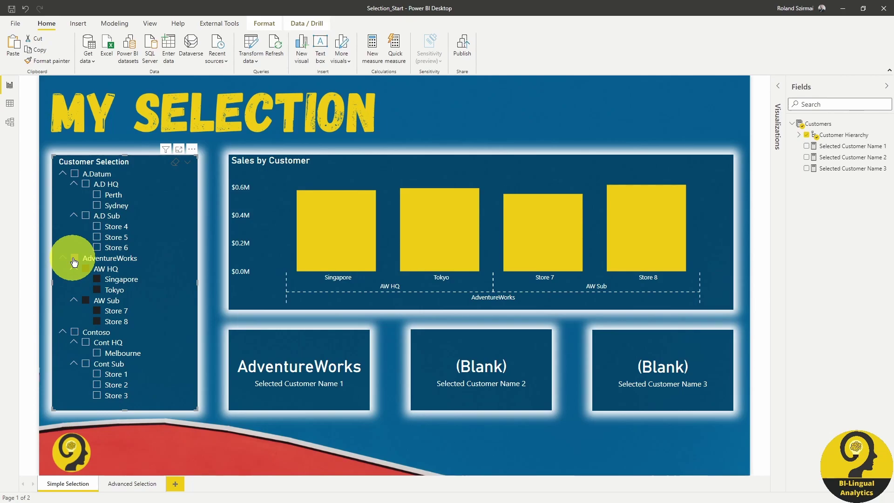
click(75, 259)
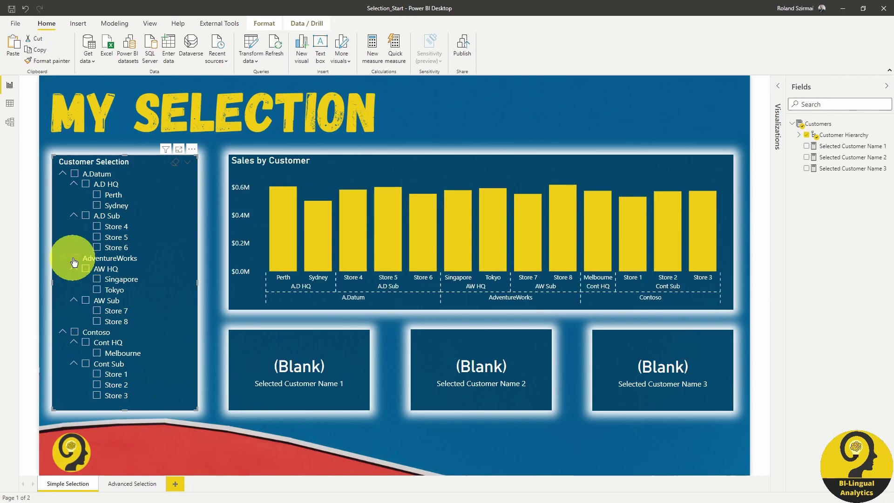
click(85, 269)
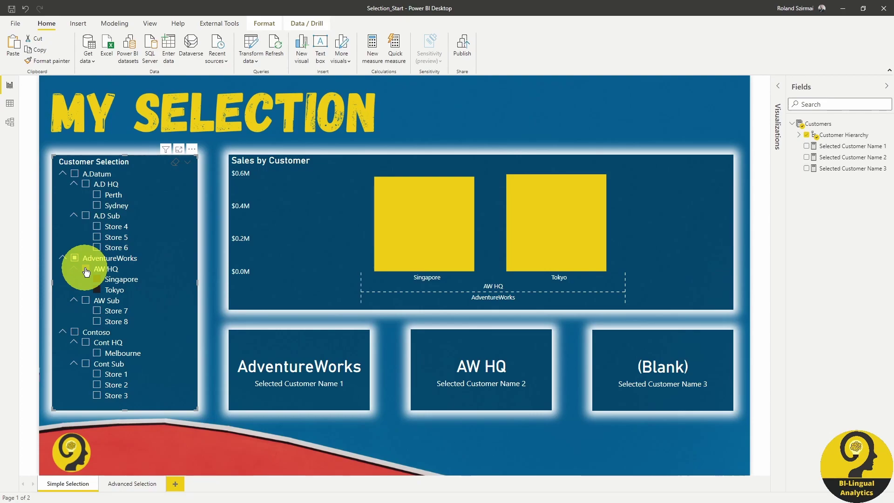
click(176, 162)
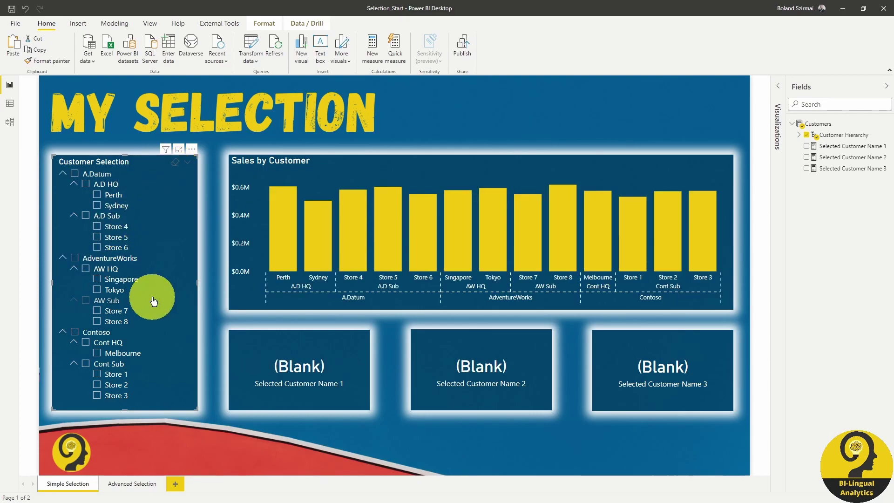
click(125, 292)
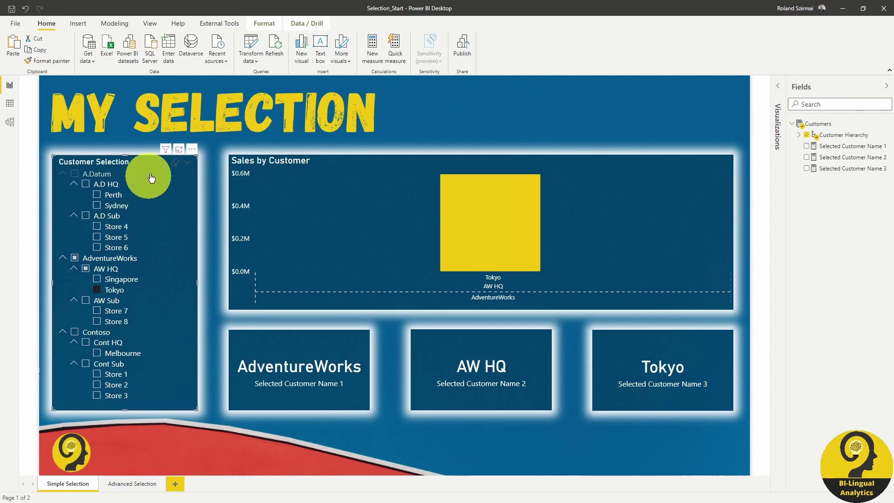
click(175, 162)
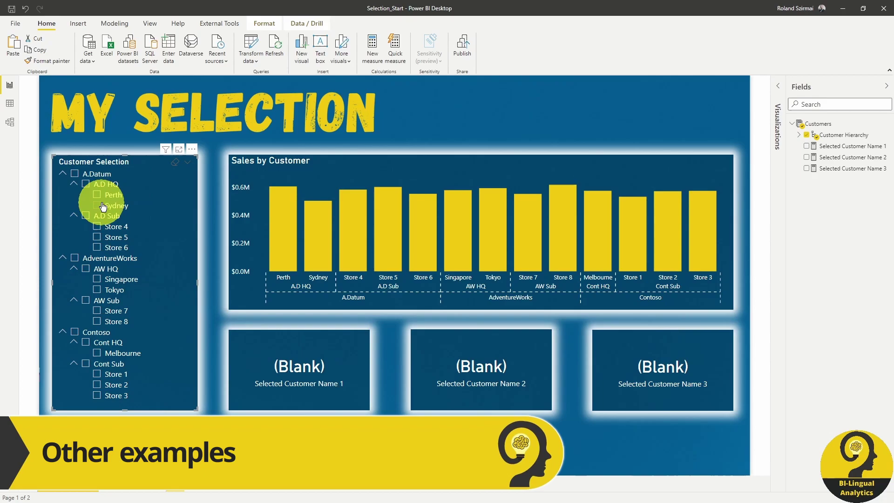
Step: Try Sydney, A.D HQ and A.Datum in the slicer, then clear all selections
click(112, 204)
click(176, 167)
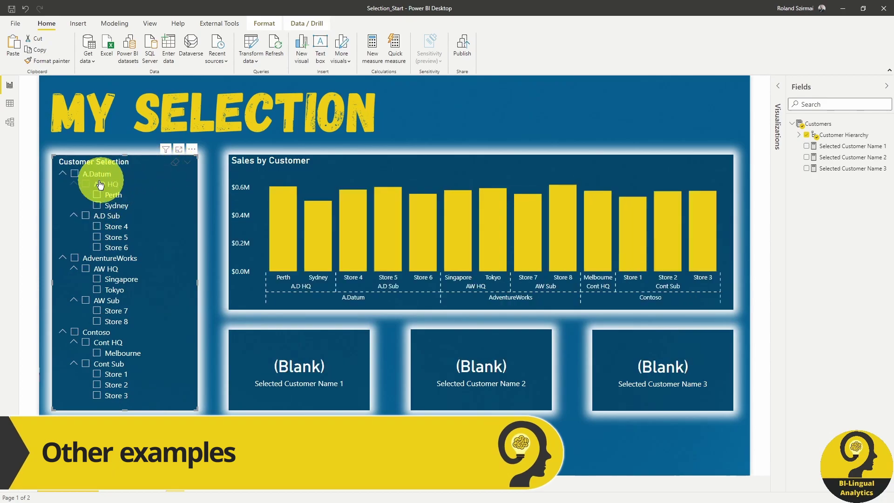
click(86, 184)
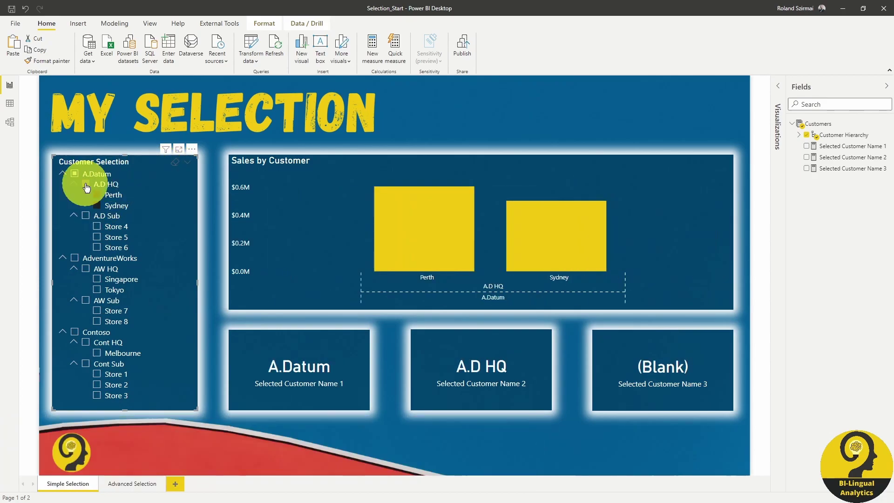
click(176, 163)
click(76, 174)
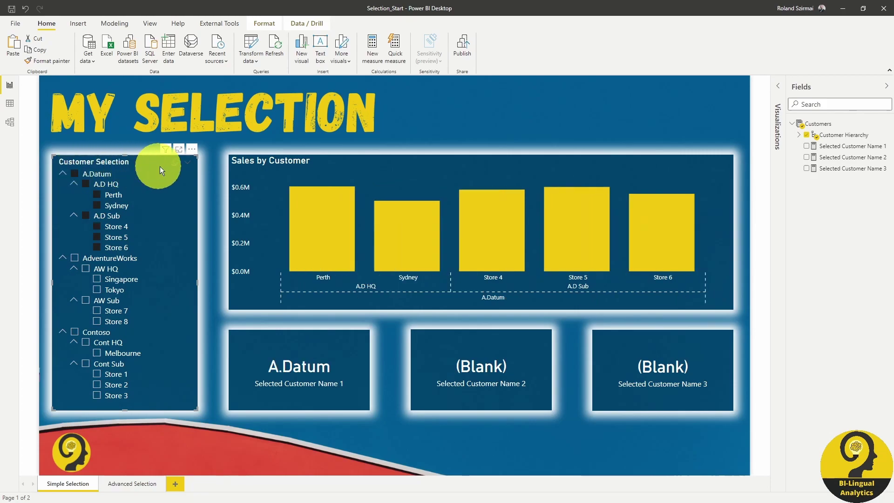
click(175, 163)
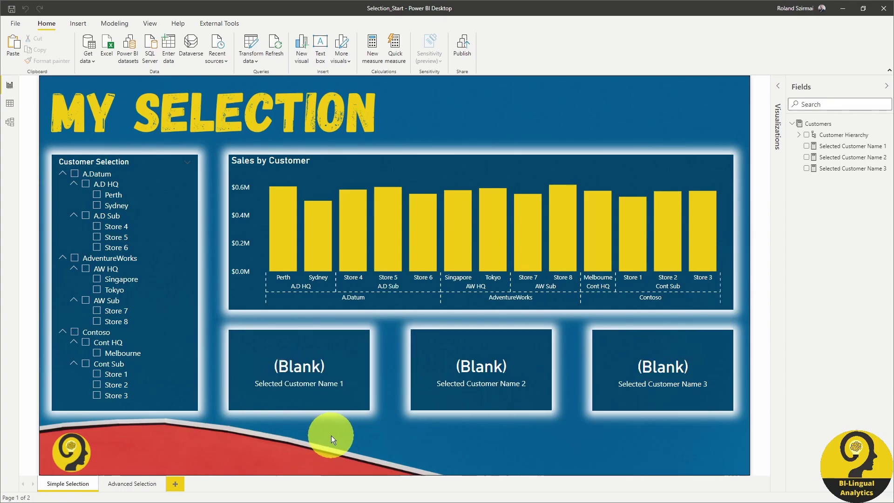
click(862, 145)
click(319, 126)
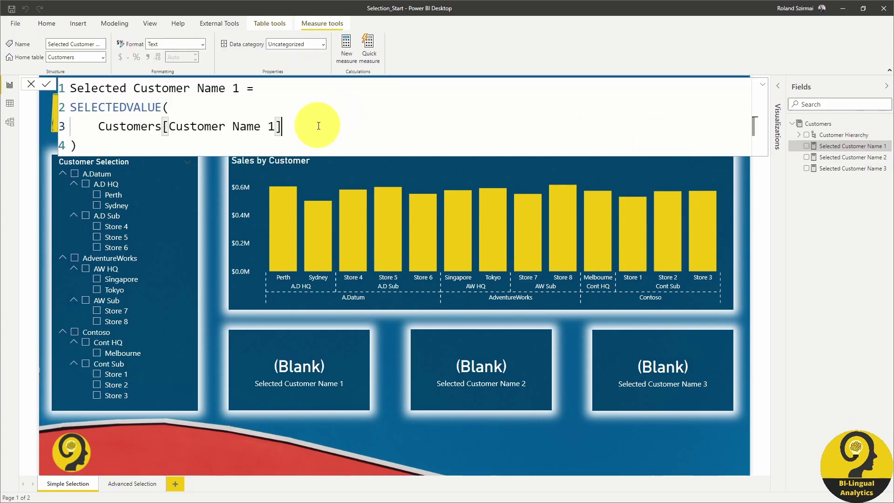
text(,)
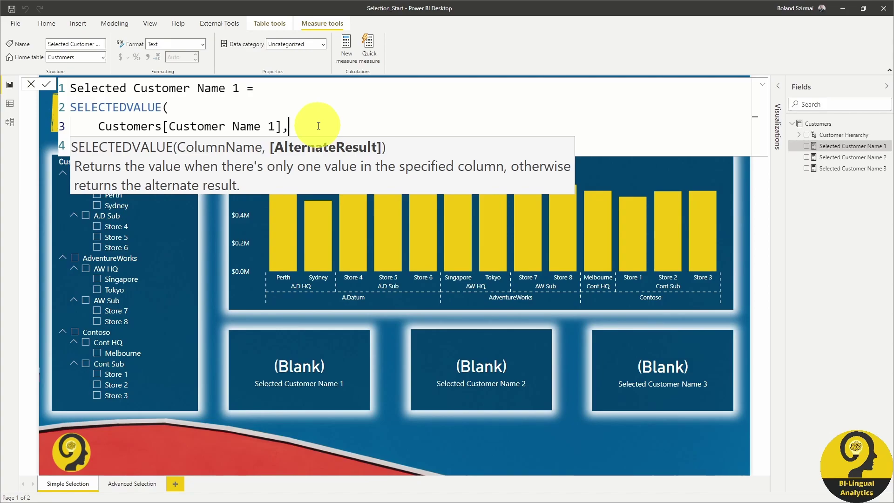
key(BackSpace)
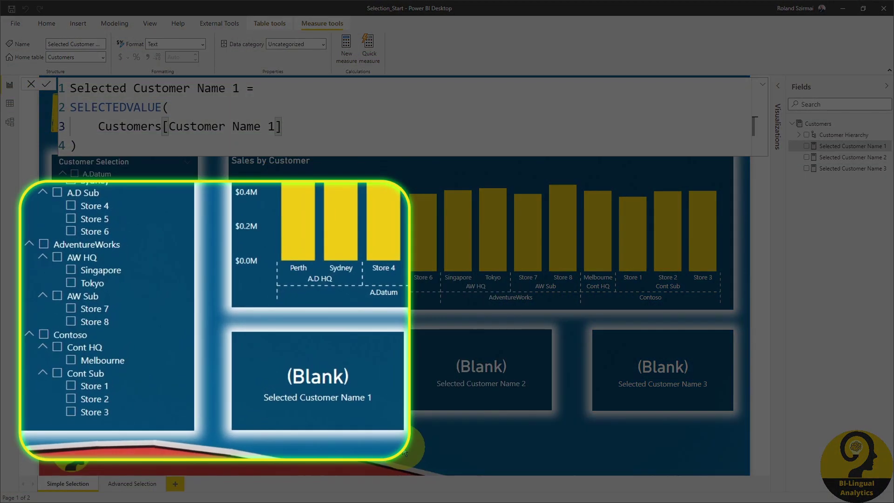
Step: Select Contoso and AdventureWorks together in the Customer Selection slicer
click(45, 334)
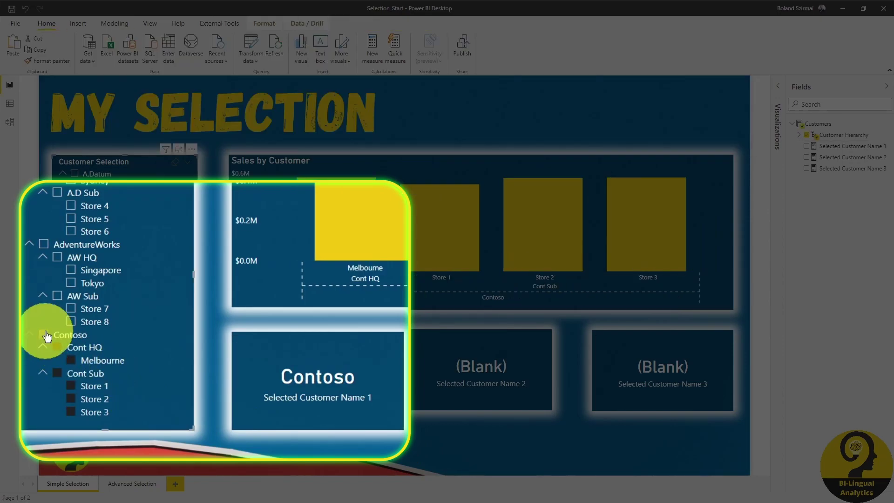
click(45, 245)
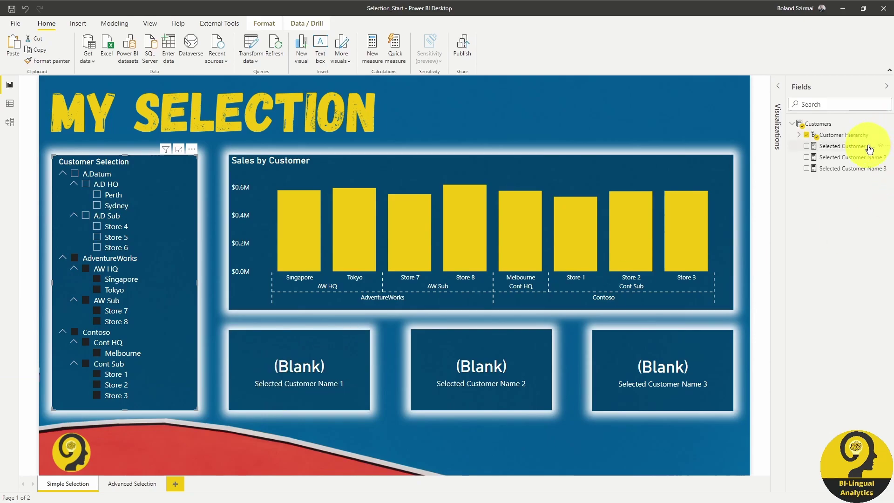
Step: Add "Multiple Customers" as SELECTEDVALUE's alternate result in Selected Customer Name 1
click(852, 146)
click(331, 120)
text(,)
key(Return)
text("Multiple Customers)
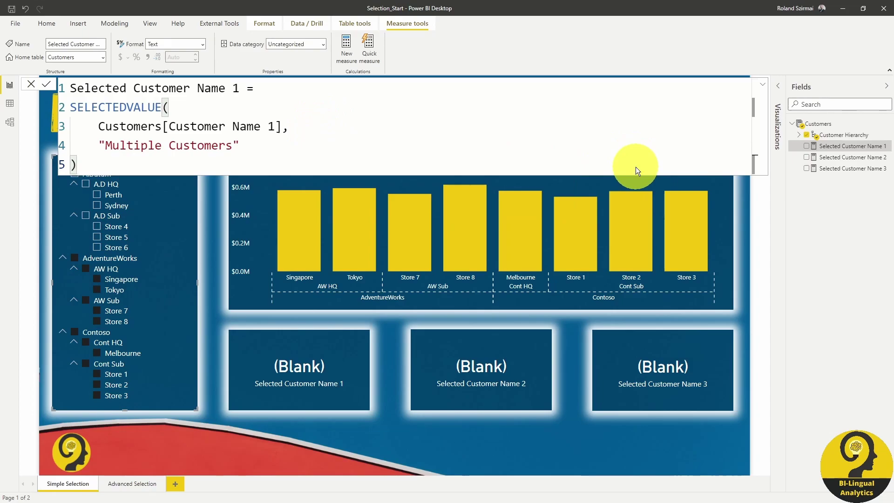
click(403, 443)
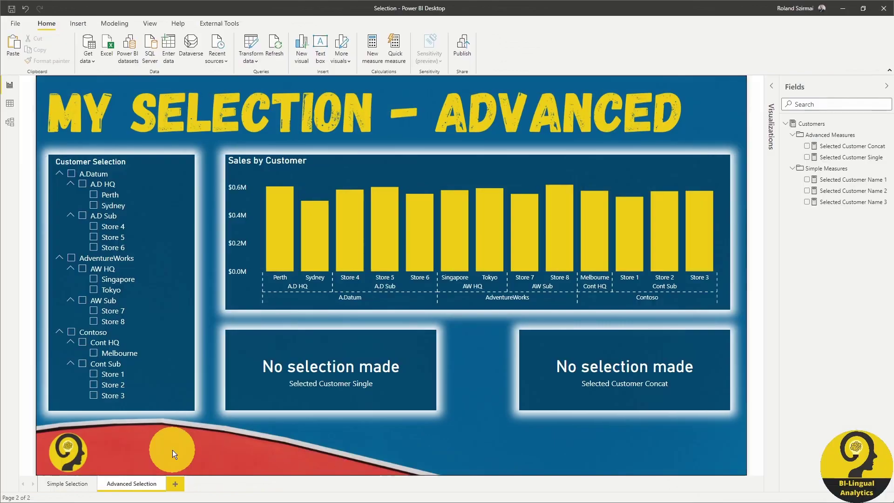
Step: Test slicer selections: Store 4, AW HQ, Contoso, Sydney+Melbourne, AW Sub+Cont HQ, A.Datum+AdventureWorks
click(120, 227)
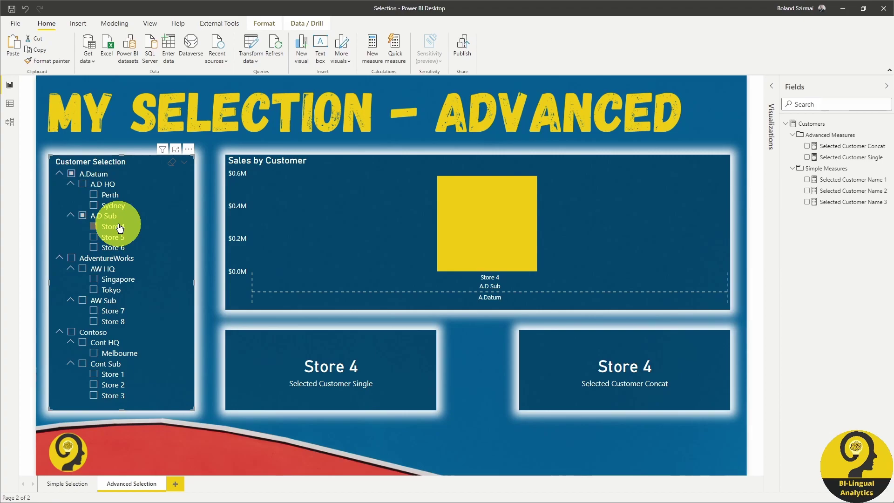
click(86, 270)
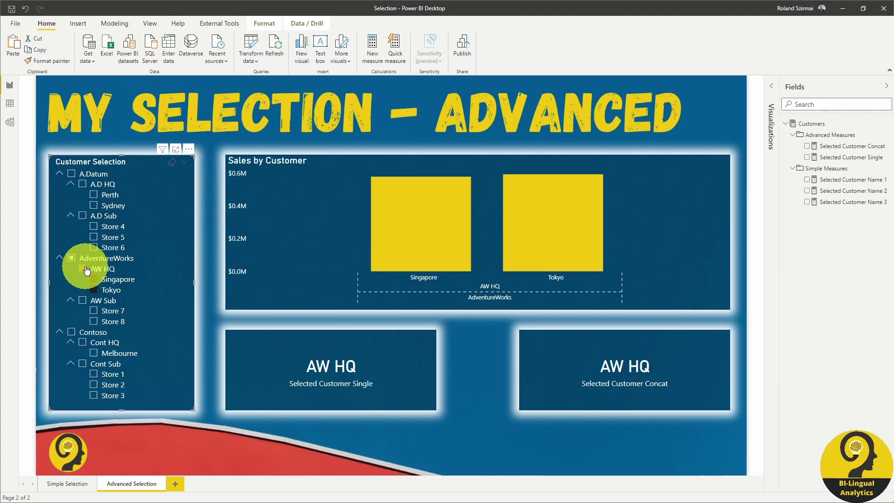
click(71, 333)
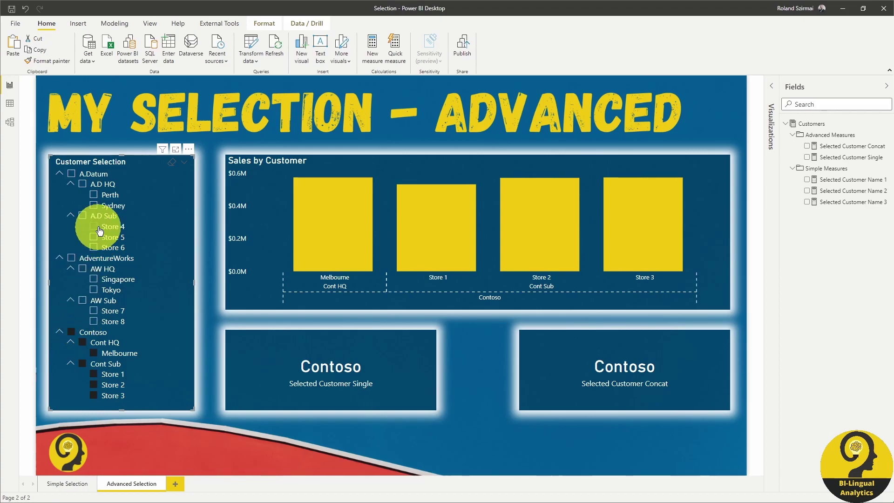
click(94, 208)
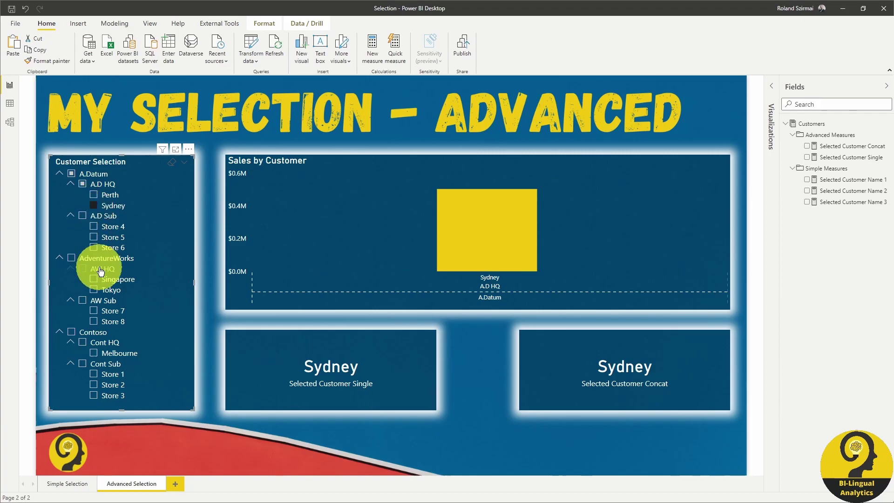
ctrl+click(98, 356)
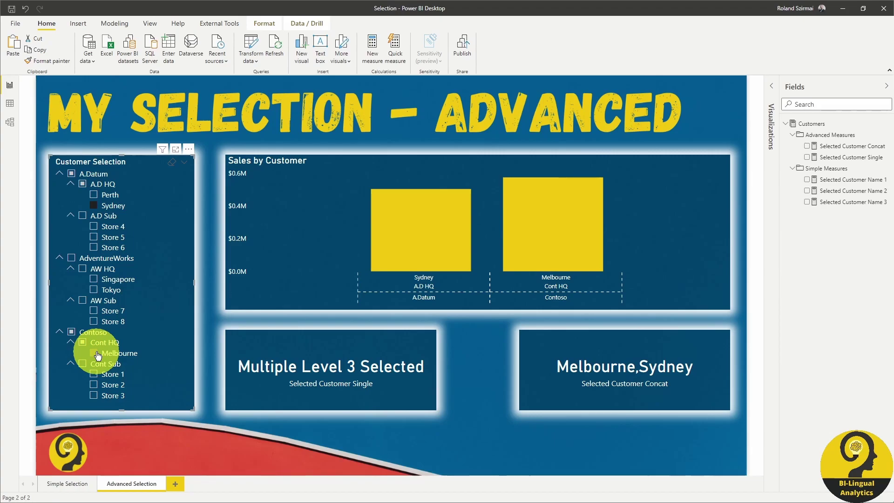
click(83, 301)
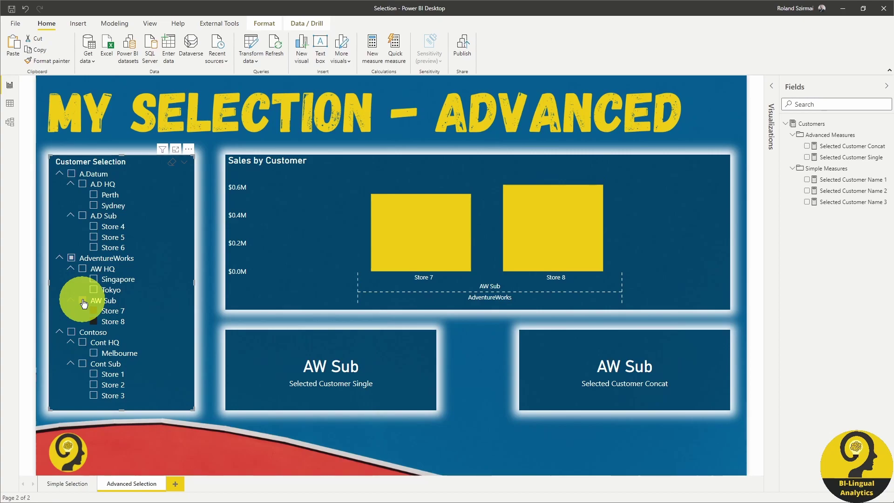
ctrl+click(83, 343)
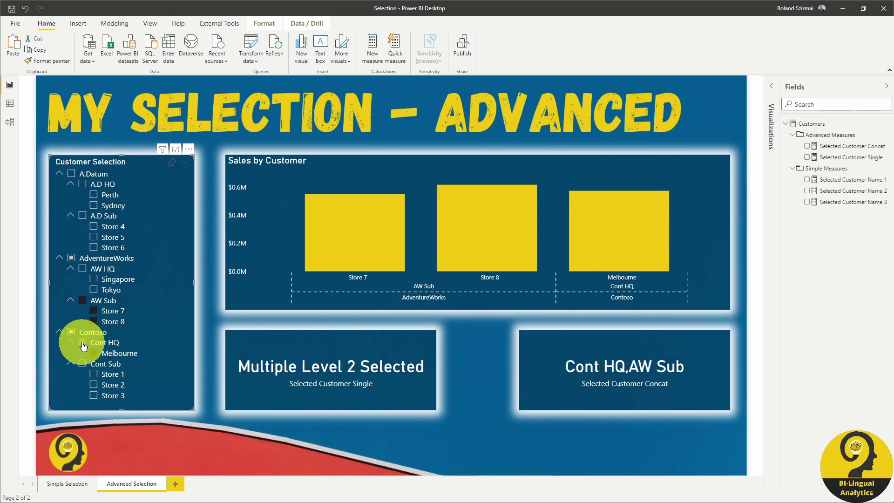
click(73, 176)
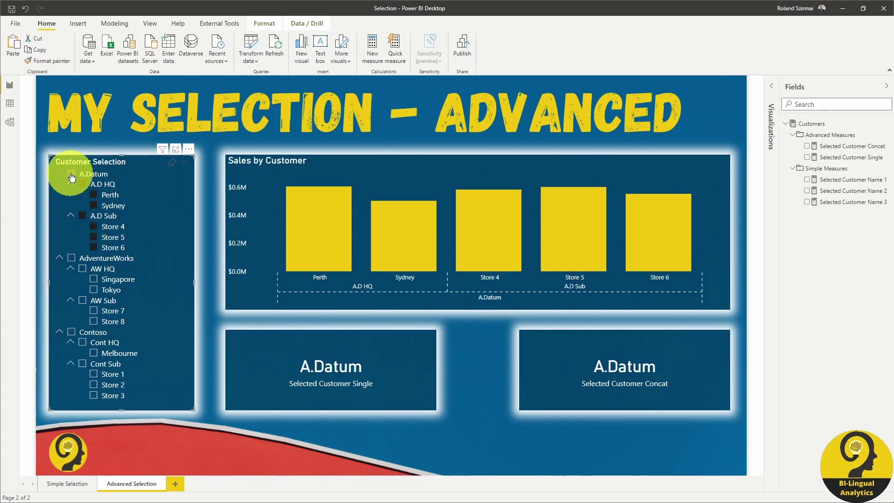
ctrl+click(70, 253)
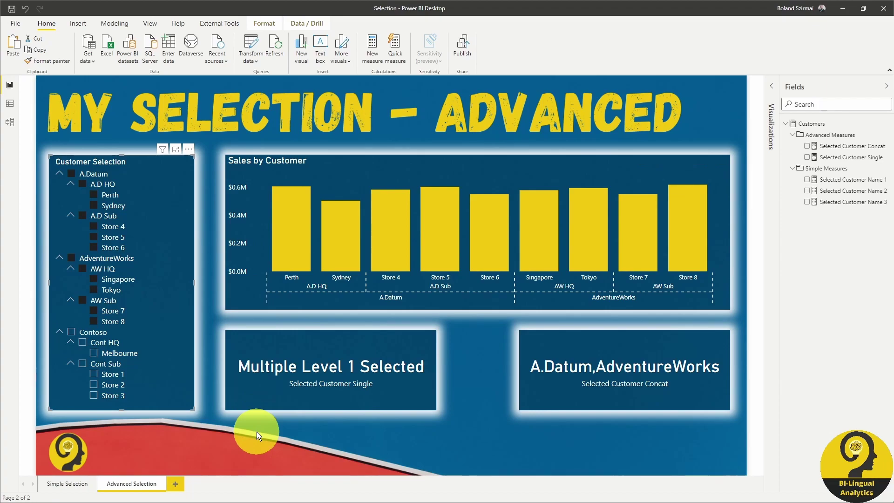
Step: Clear the slicer, then select AW HQ together with Store 1
click(171, 162)
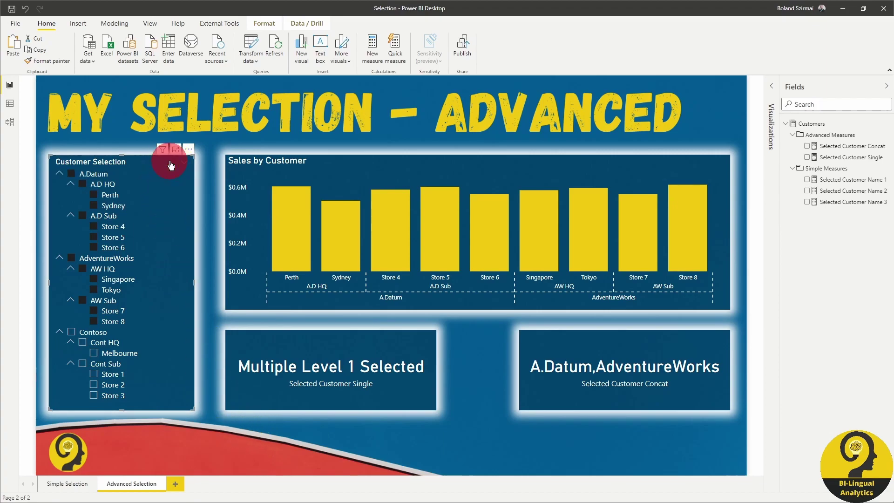
click(84, 269)
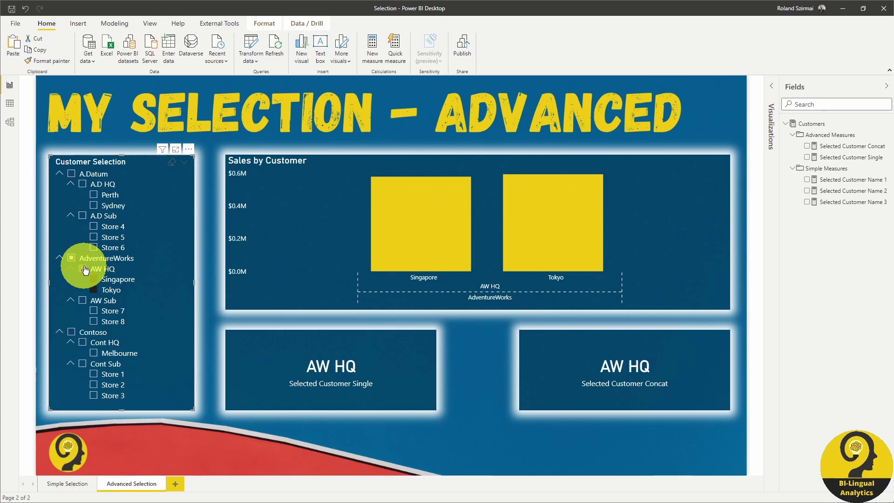
click(95, 374)
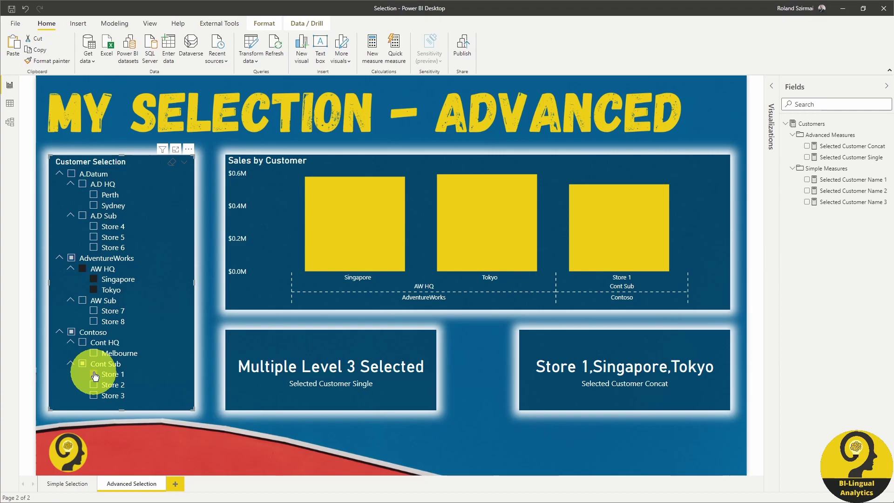
click(382, 441)
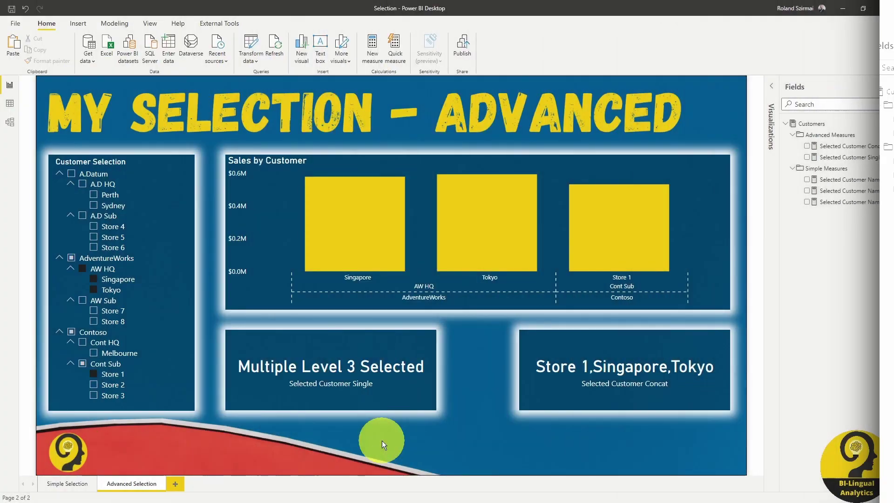
click(342, 392)
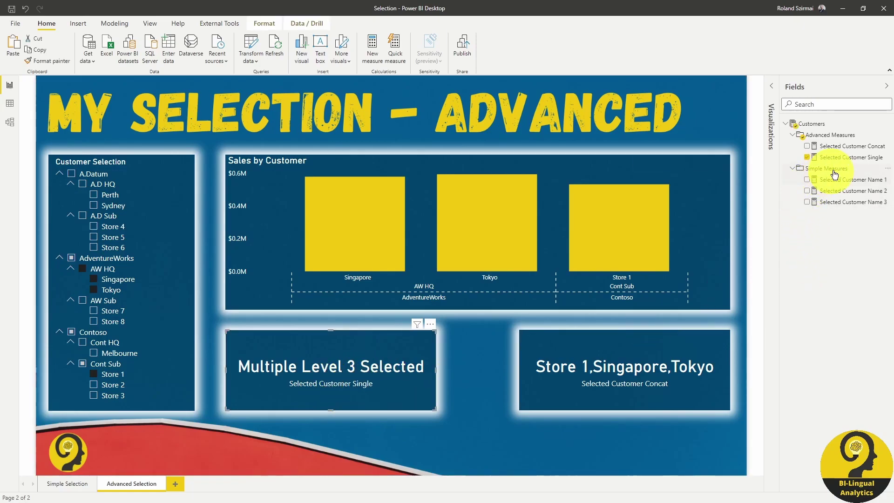
click(844, 157)
ctrl+scroll(372, 216, up, 3)
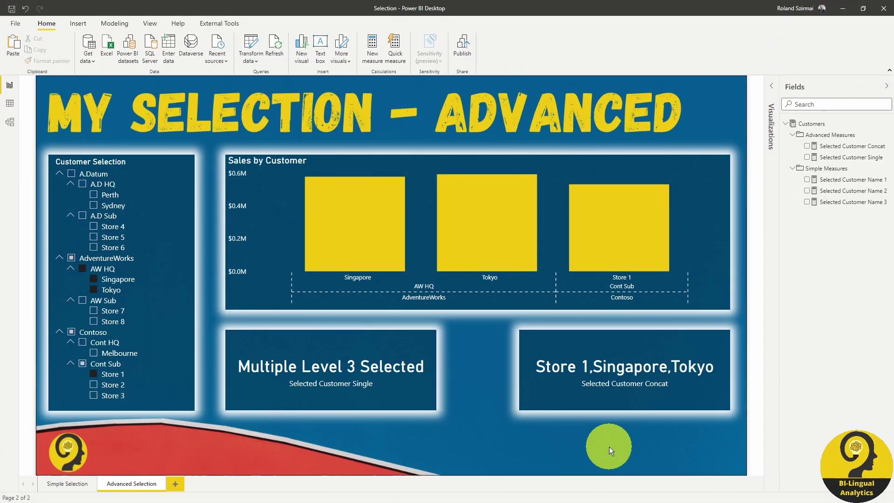
Step: Show the DAX of the Selected Customer Concat measure behind the Concat card
click(629, 383)
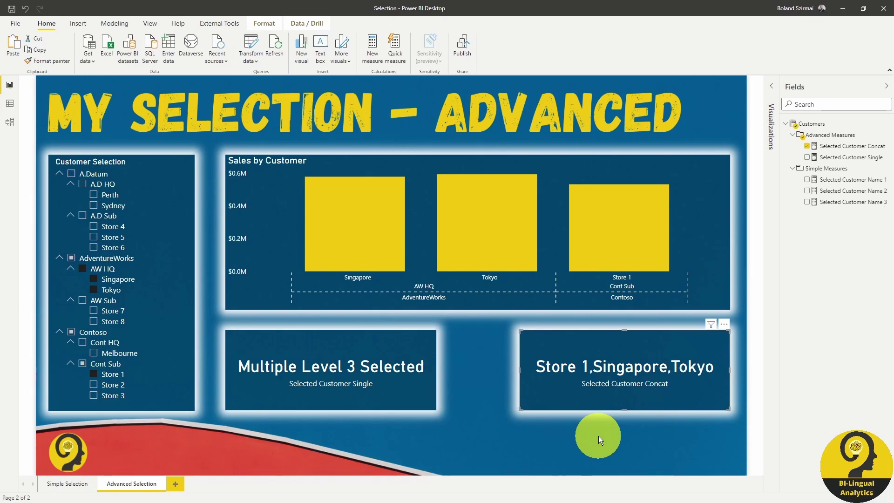
click(846, 148)
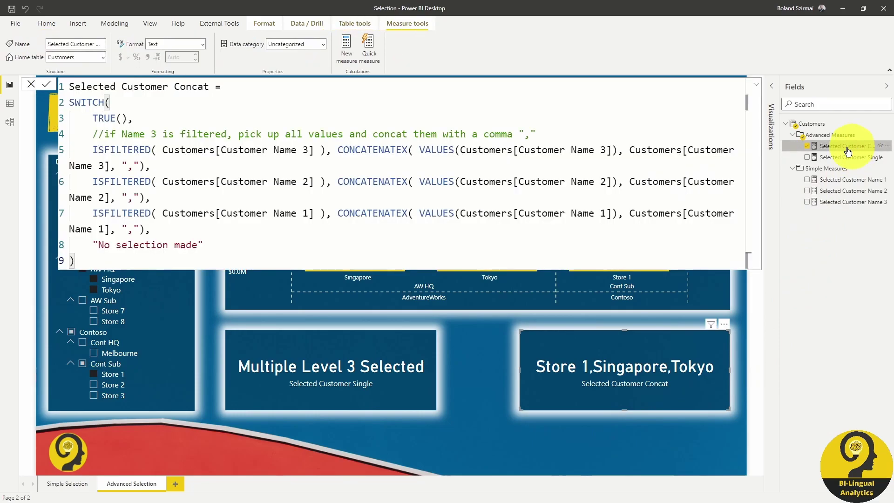